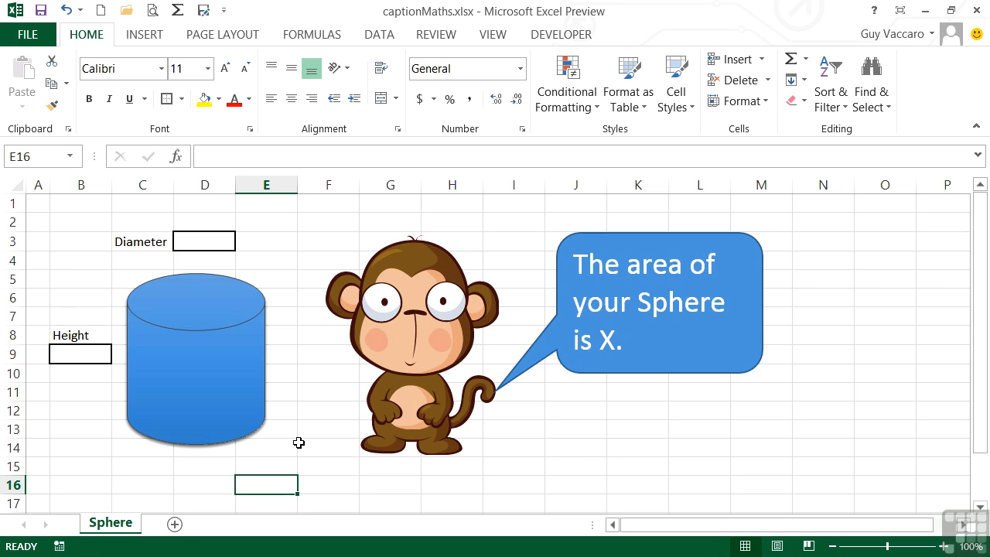
Enter 6 as the diameter in cell D3 and 10 as the height in cell B9
click(227, 363)
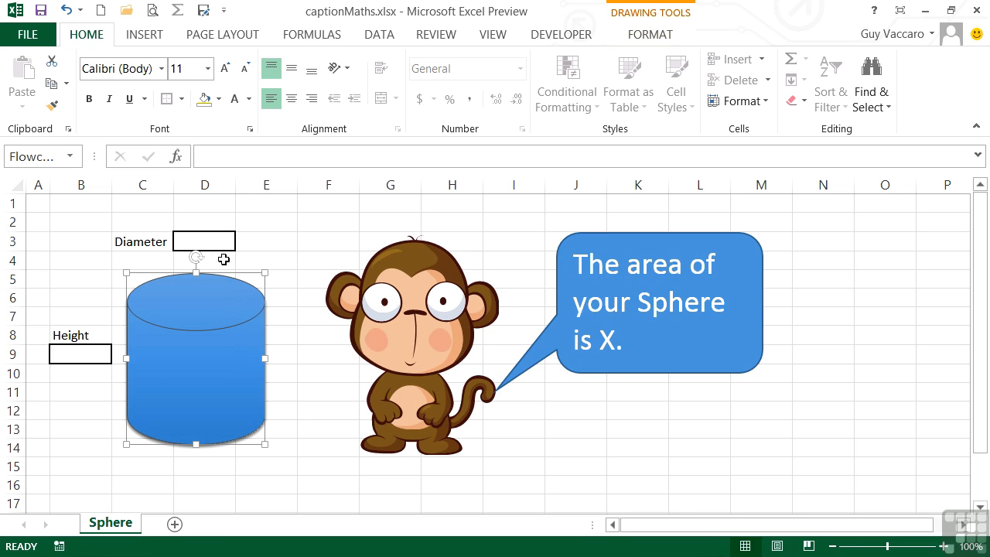
click(207, 240)
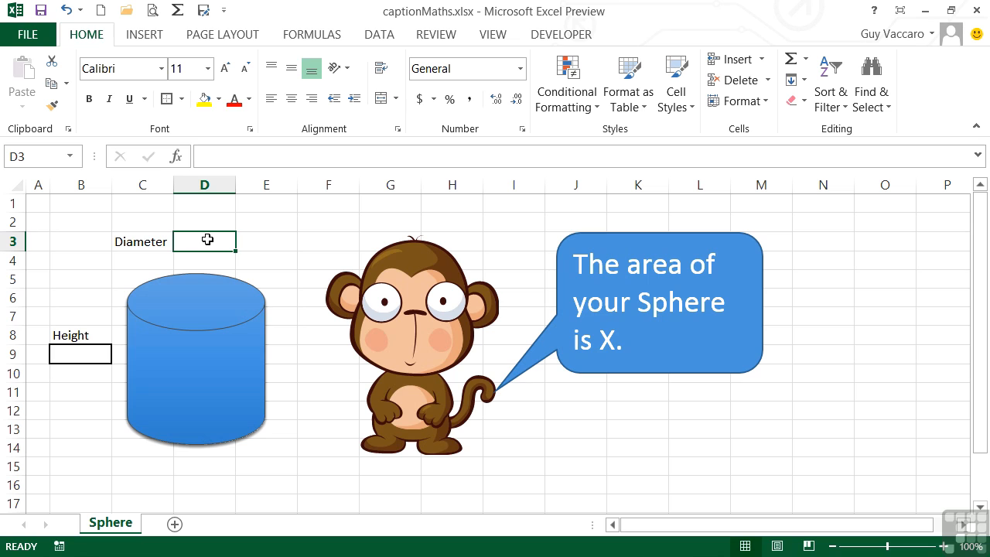
text(6)
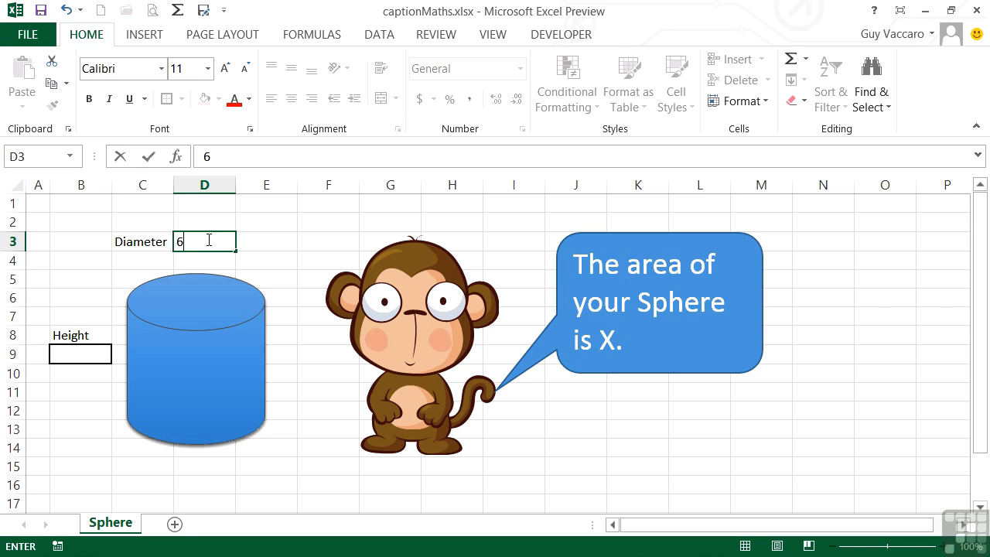
click(270, 243)
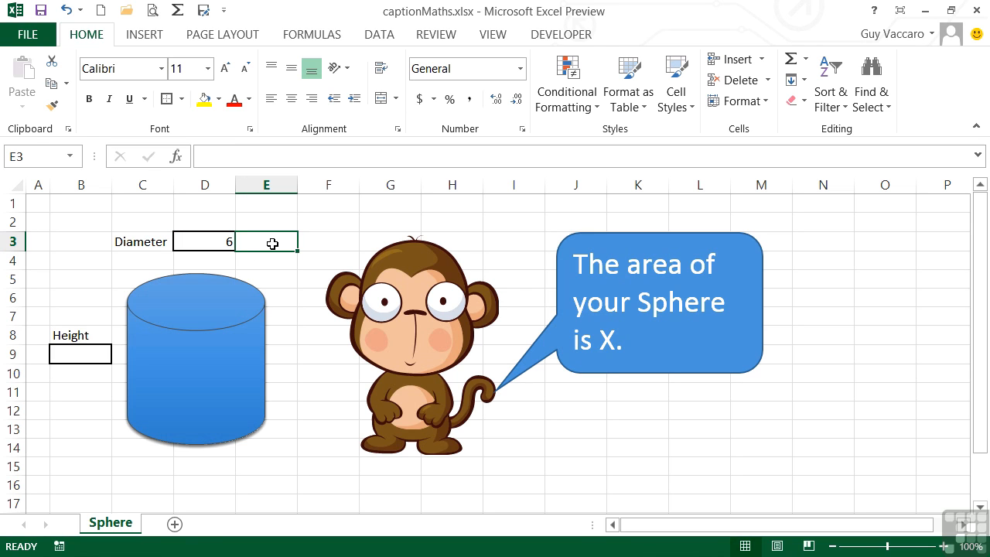
click(70, 355)
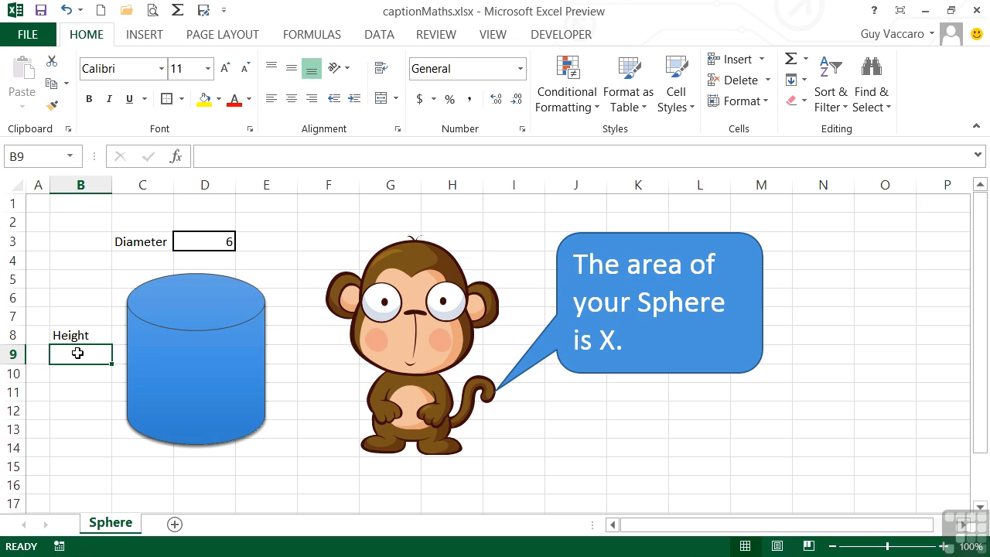
text(10)
click(85, 377)
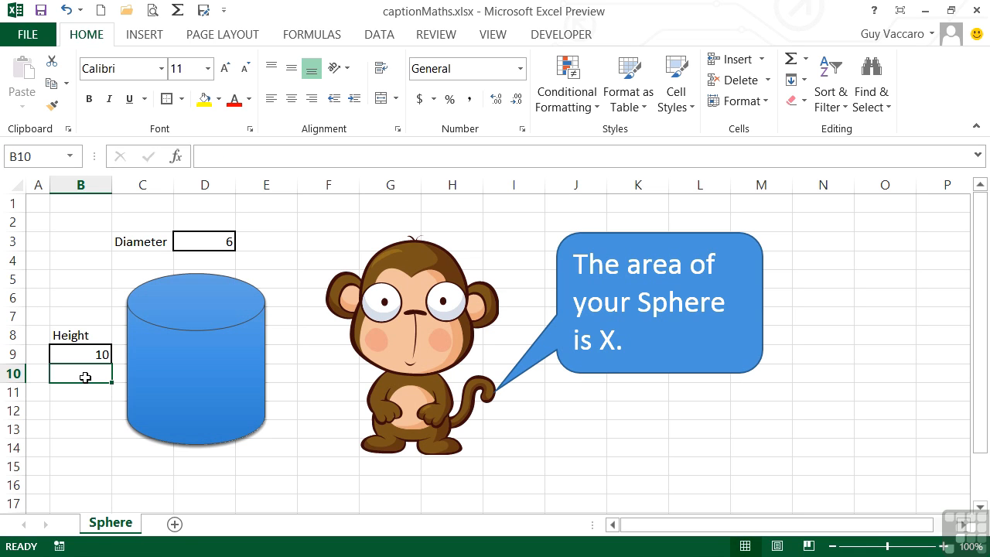
click(410, 328)
click(659, 338)
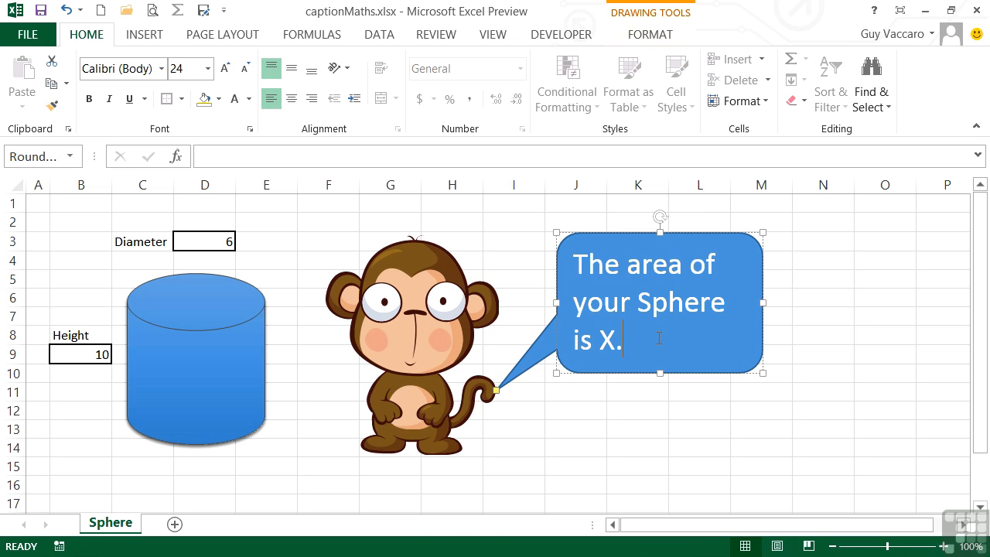
Calculate the cylinder's volume in cell G16 with the formula =PI()*(D3/2)^2*B9
click(382, 493)
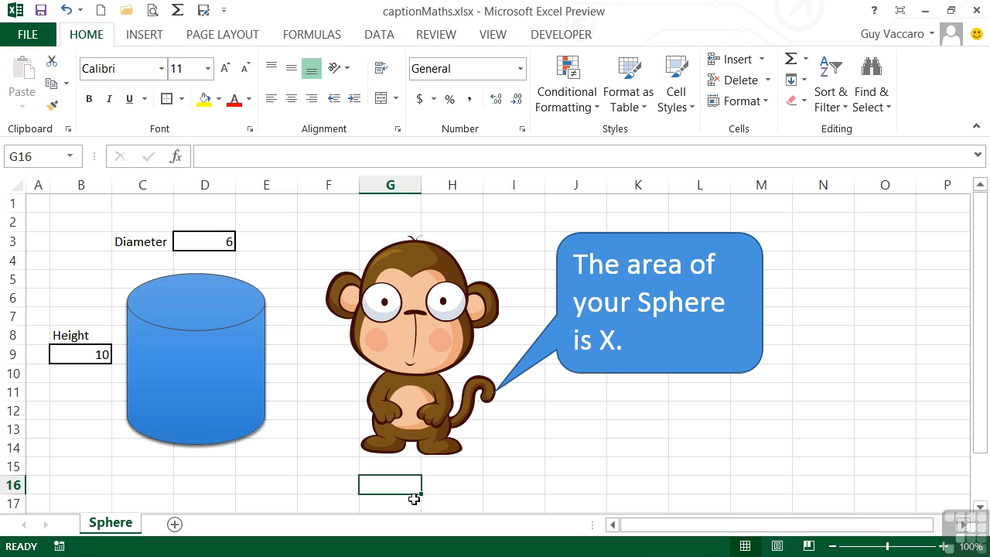
text(=)
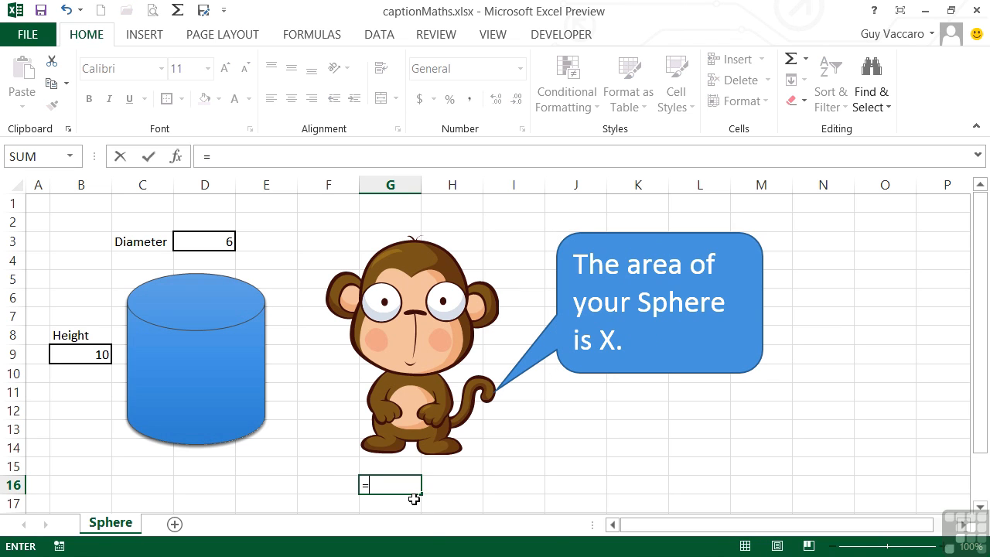
text(pi)
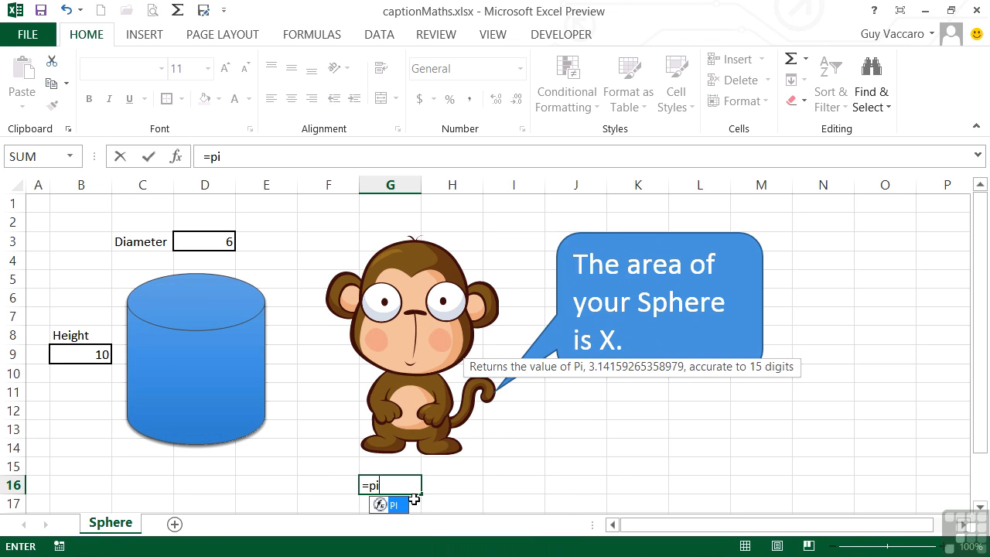
text(())
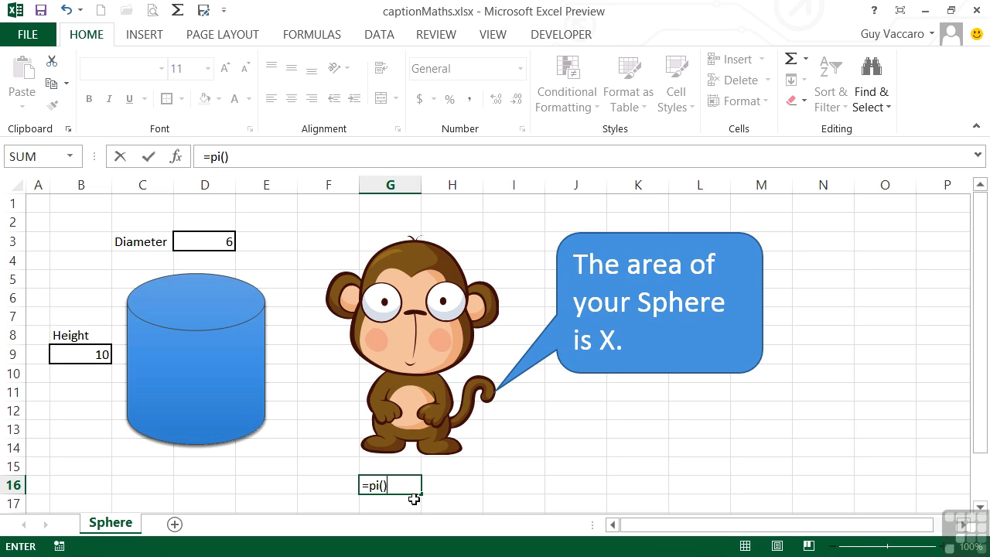
text(*)
text(()
click(205, 239)
text(/2))
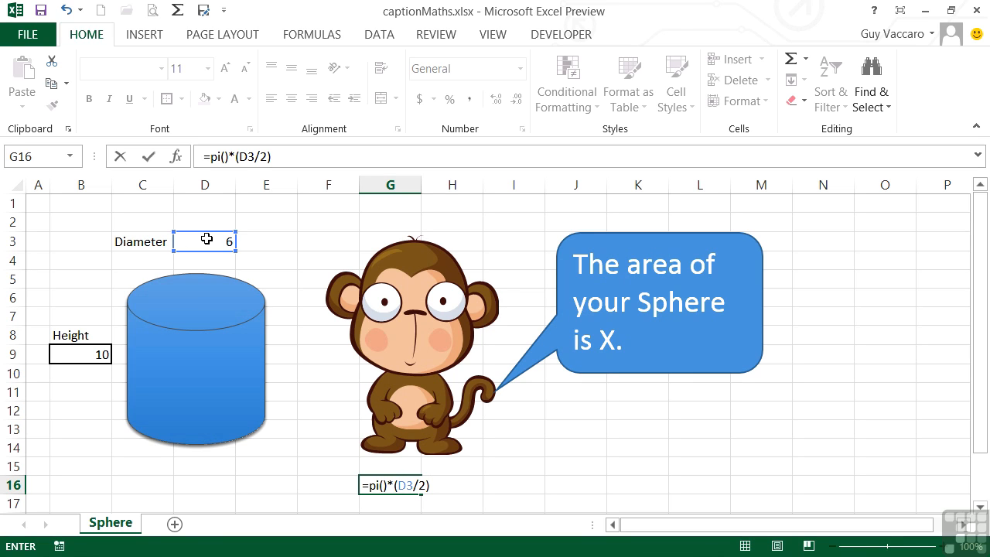
text(^2)
text(*)
click(87, 354)
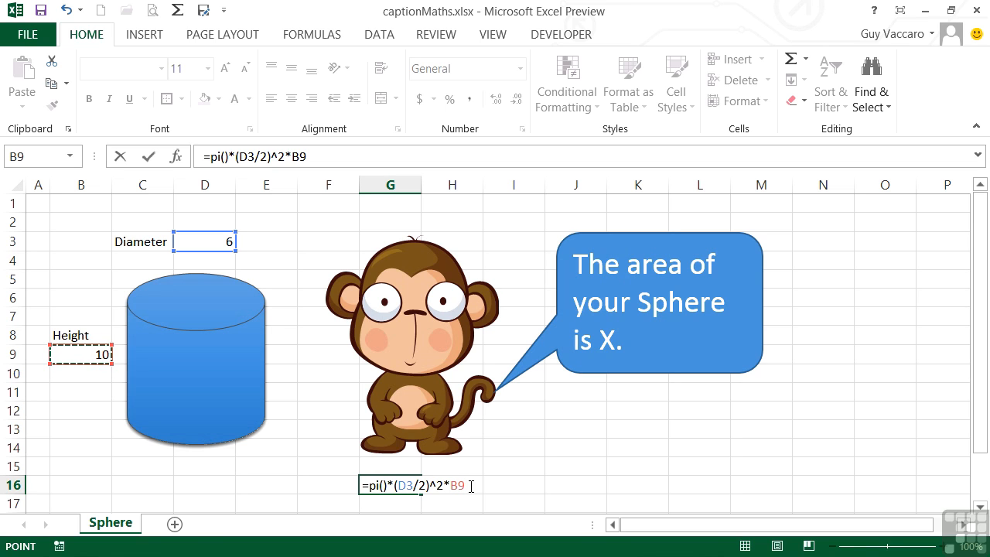
key(Return)
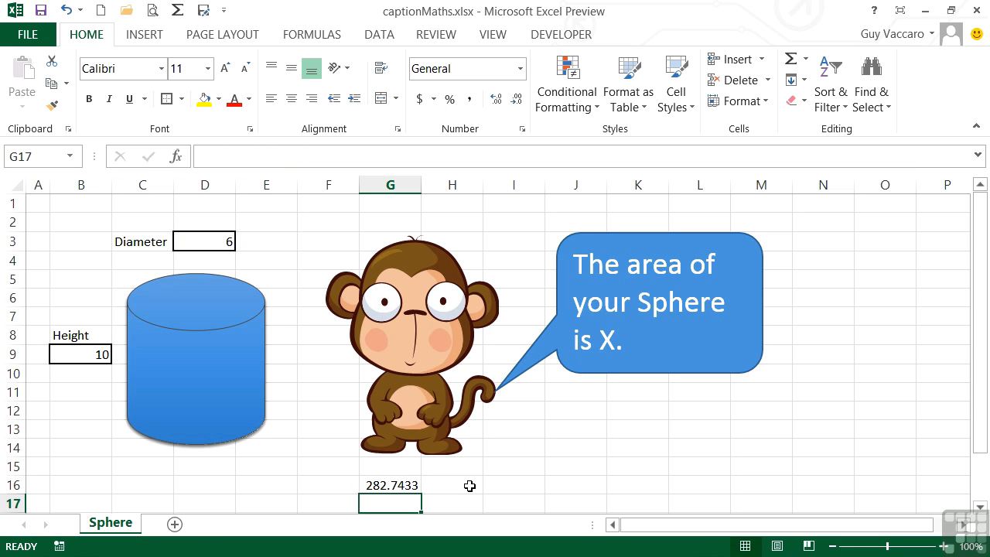
key(Up)
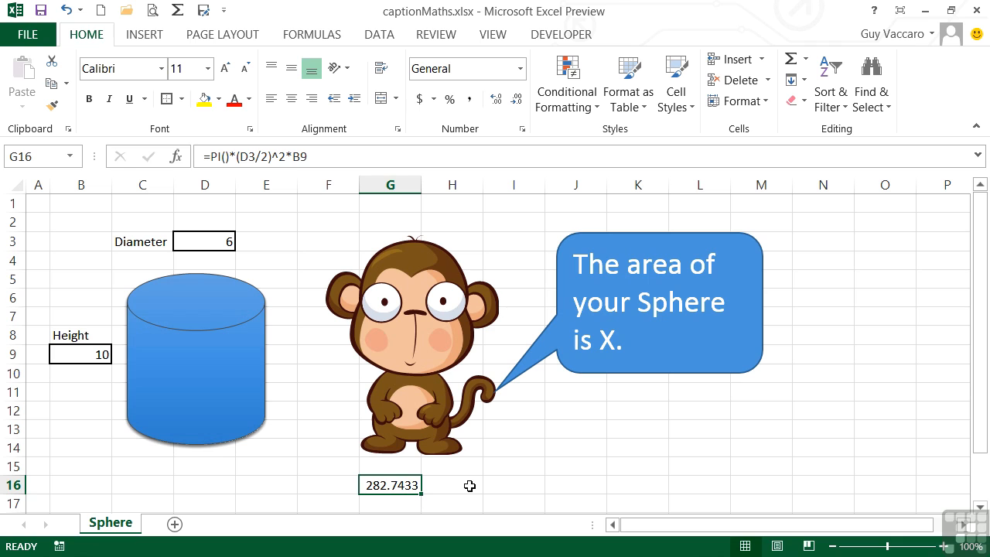
Label the units as "feet" in cells E3 and B10 and as "Cubic feet" in H16
click(259, 241)
text(feet)
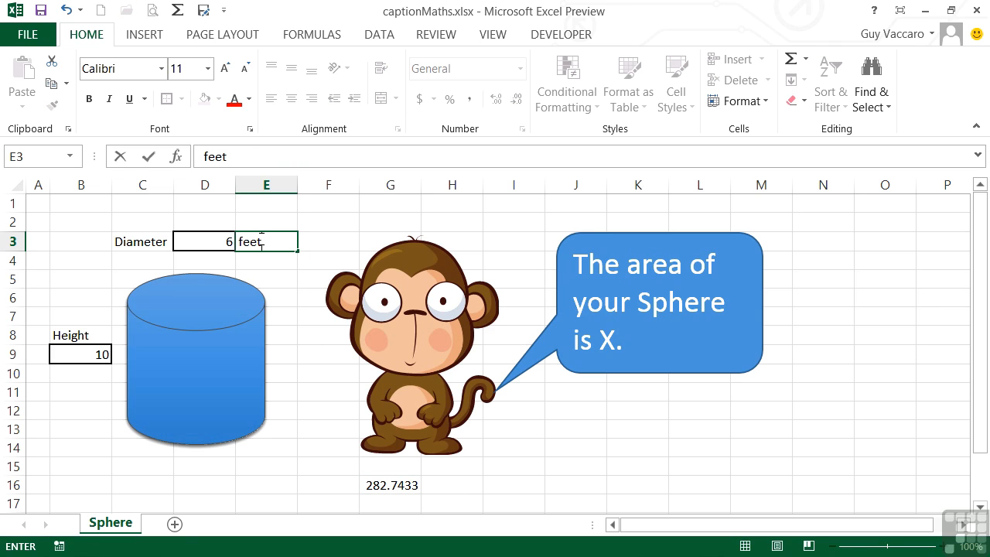
click(96, 372)
text(feet)
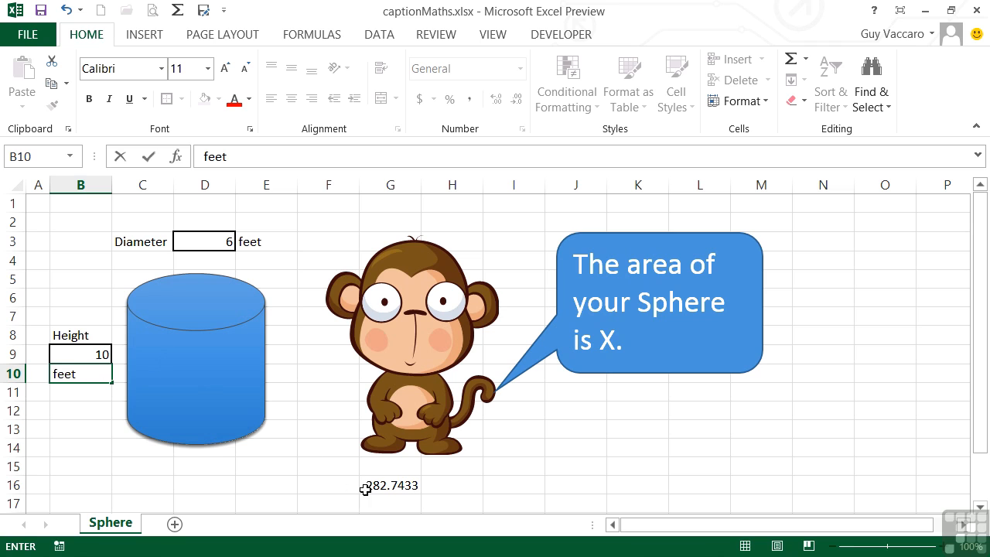
click(453, 486)
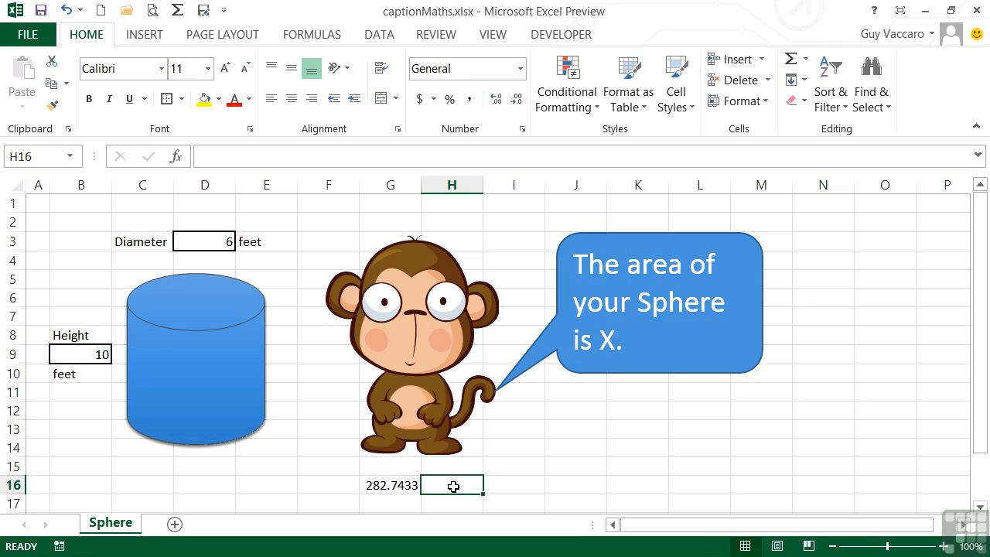
text(Cubic feet)
key(Return)
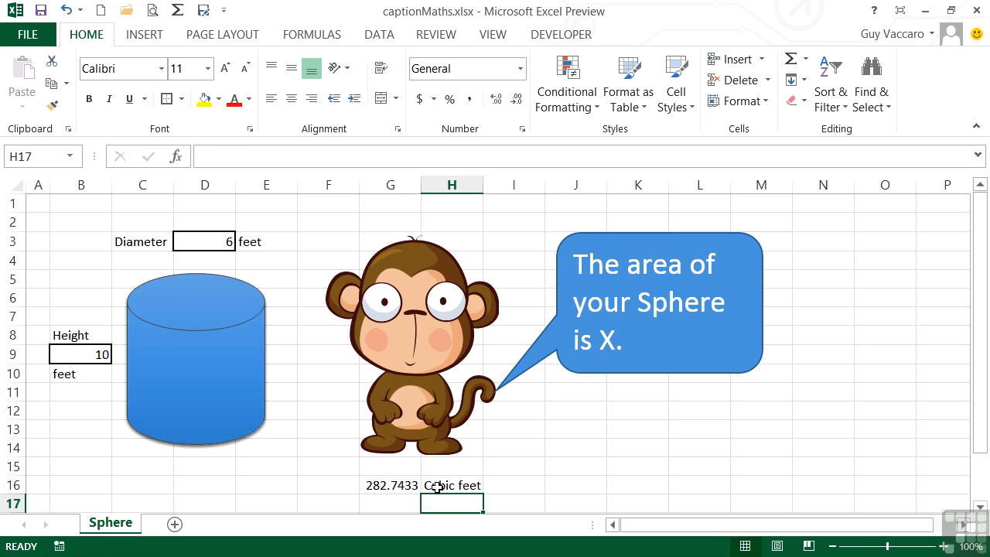
Build the caption sentence in cell G17 with the formula ="The Area of your Sphere is " &G16
click(396, 485)
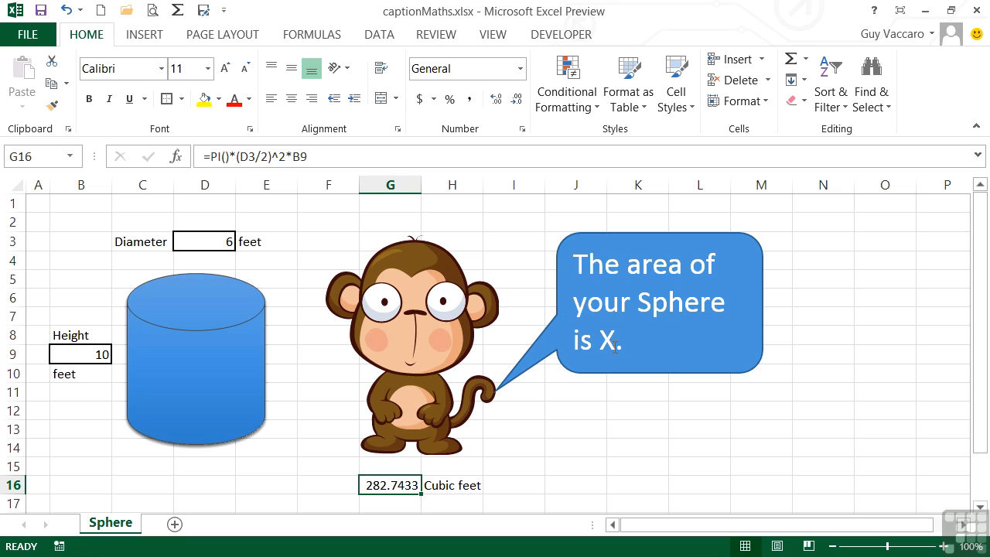
click(399, 504)
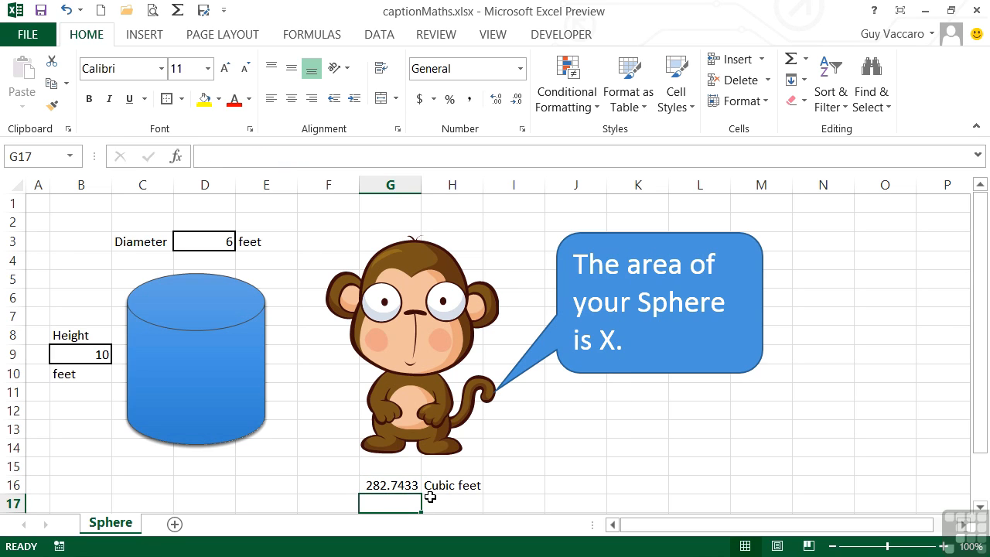
text(=")
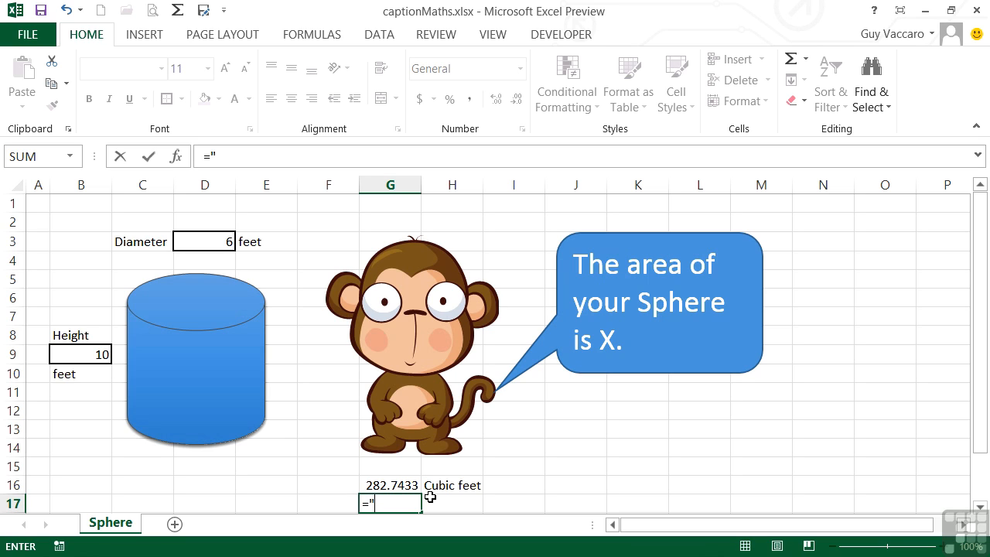
text(The Area of your Sphere is ")
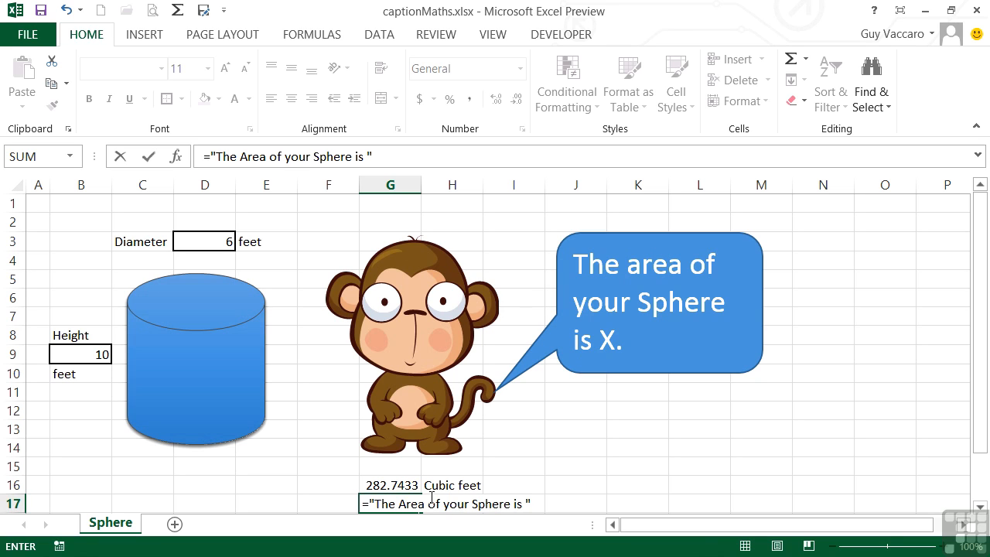
text( &)
click(392, 485)
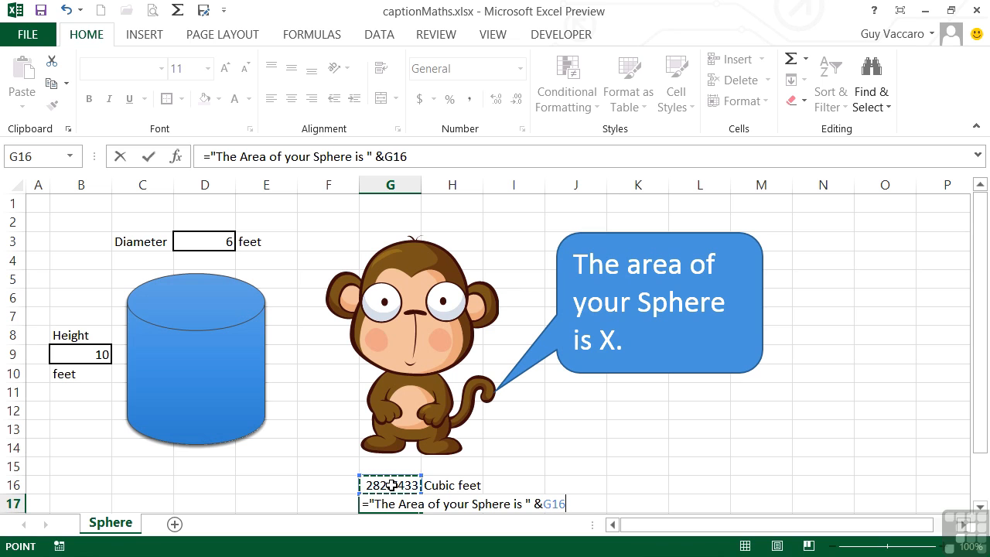
key(Return)
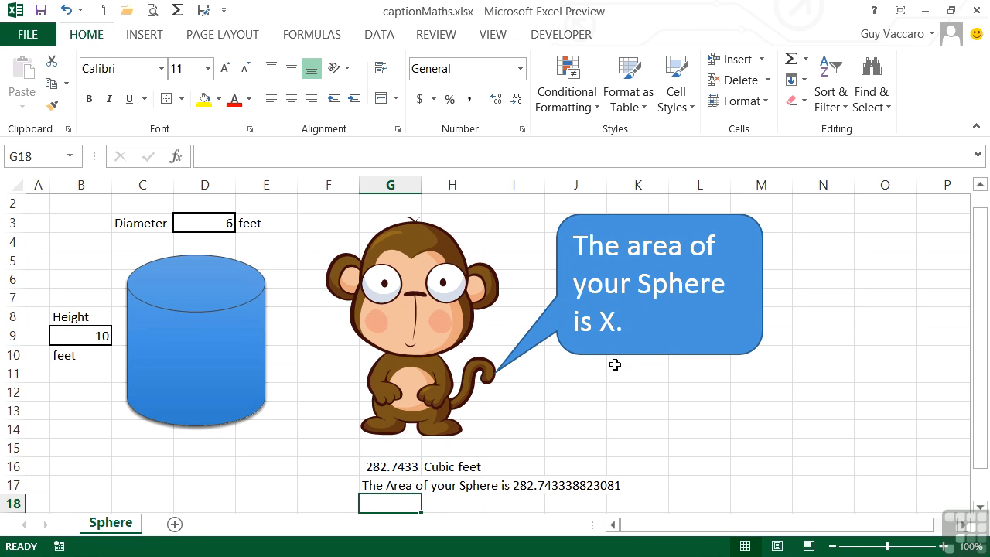
Replace the speech bubble's fixed text with a link to cell G17 using =$G$17
click(605, 245)
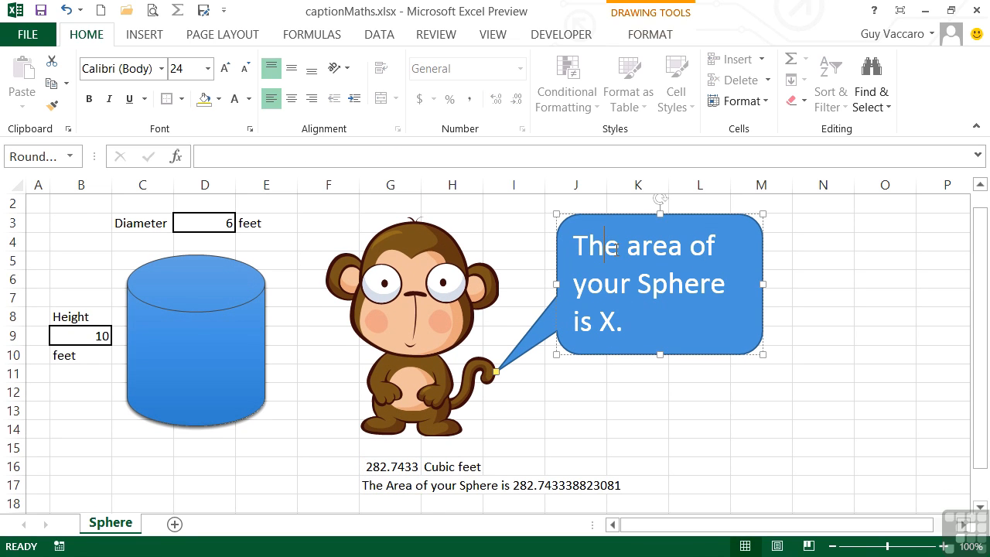
key(ctrl+a)
key(Delete)
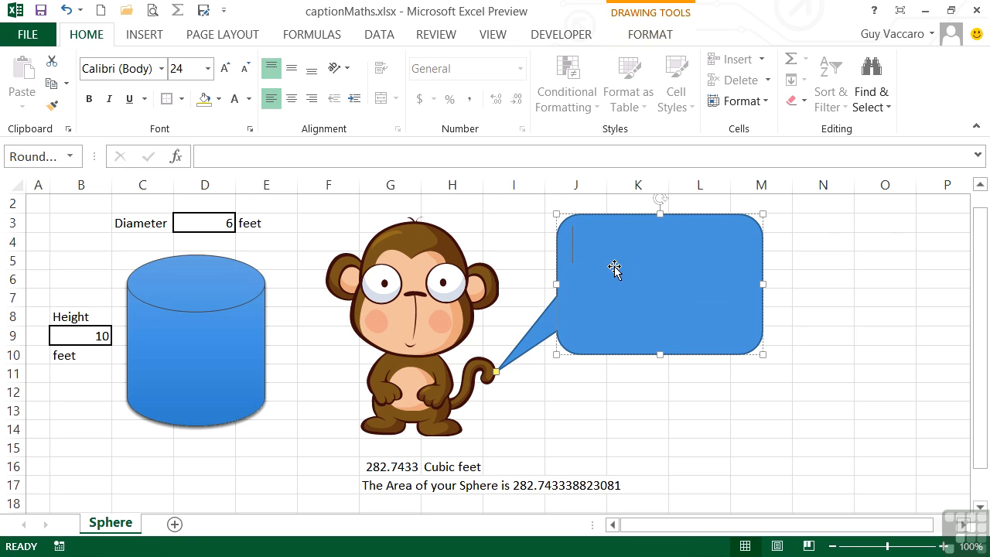
click(334, 153)
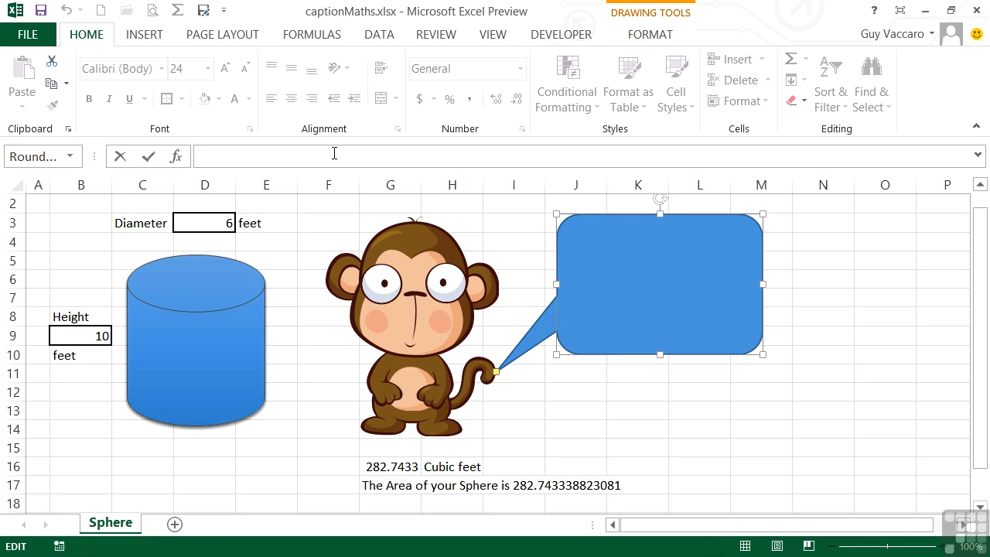
text(=)
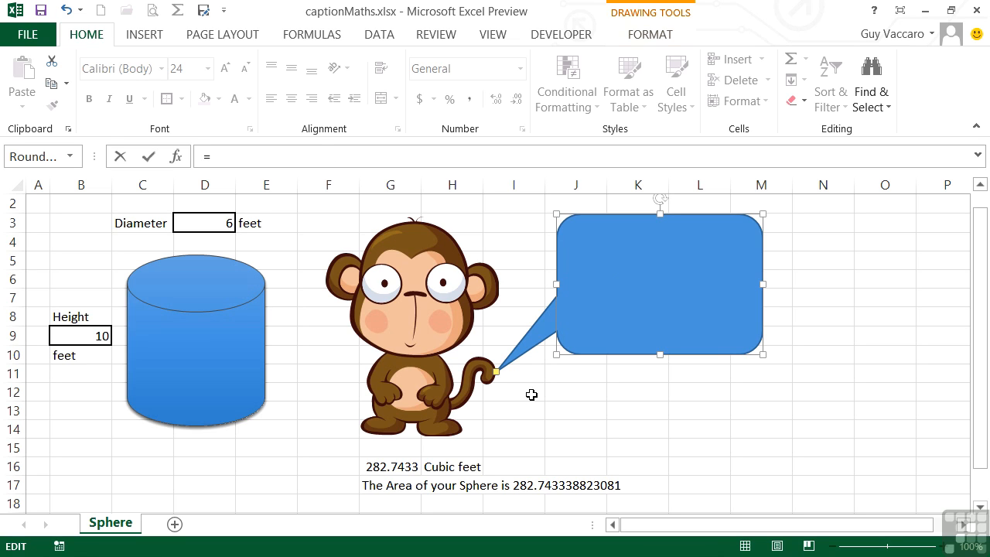
click(398, 488)
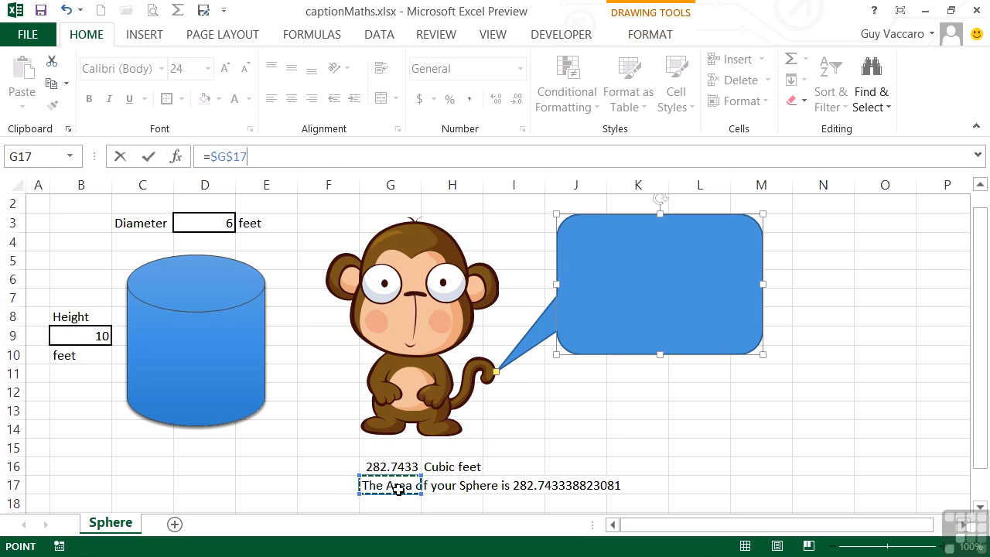
key(Return)
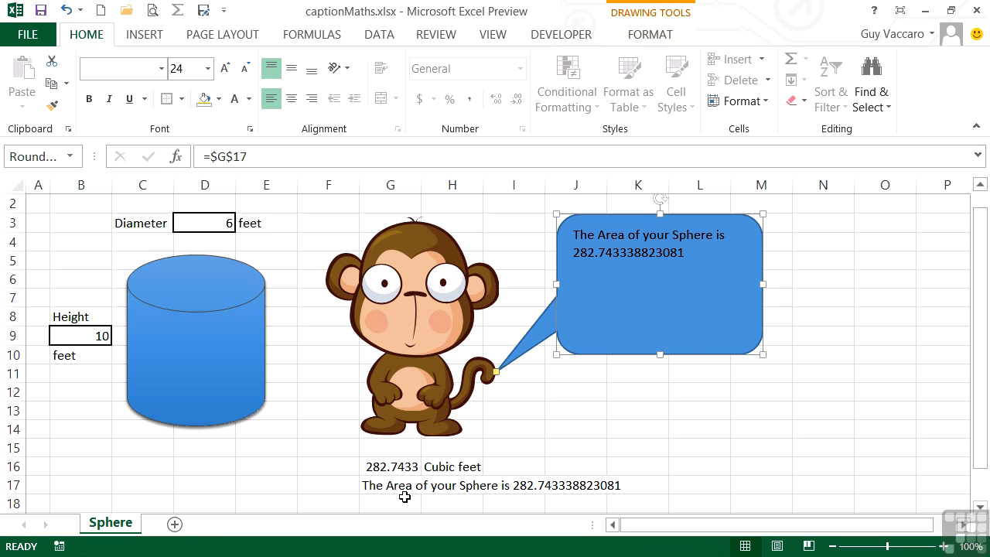
Hide rows 16 and 17, which hold the volume calculation and the caption formula
click(23, 469)
drag(27, 477, 23, 484)
right_click(22, 479)
click(49, 438)
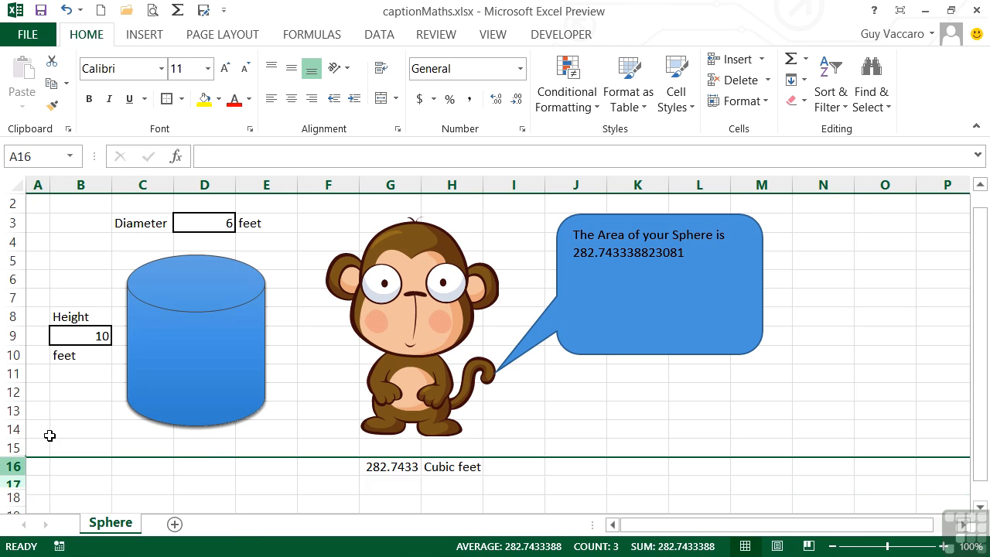
click(379, 463)
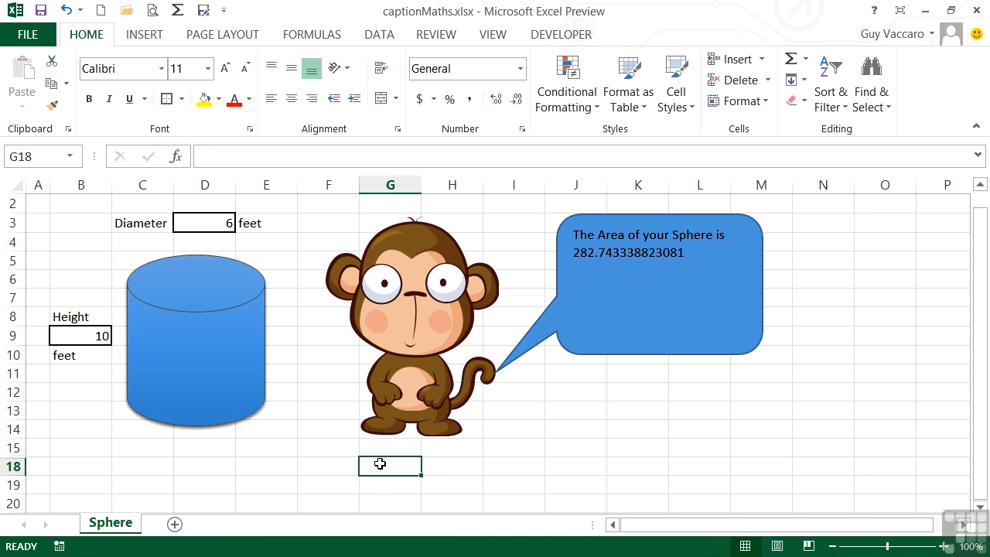
Enlarge the speech bubble's text to font size 16 and center it horizontally
click(662, 249)
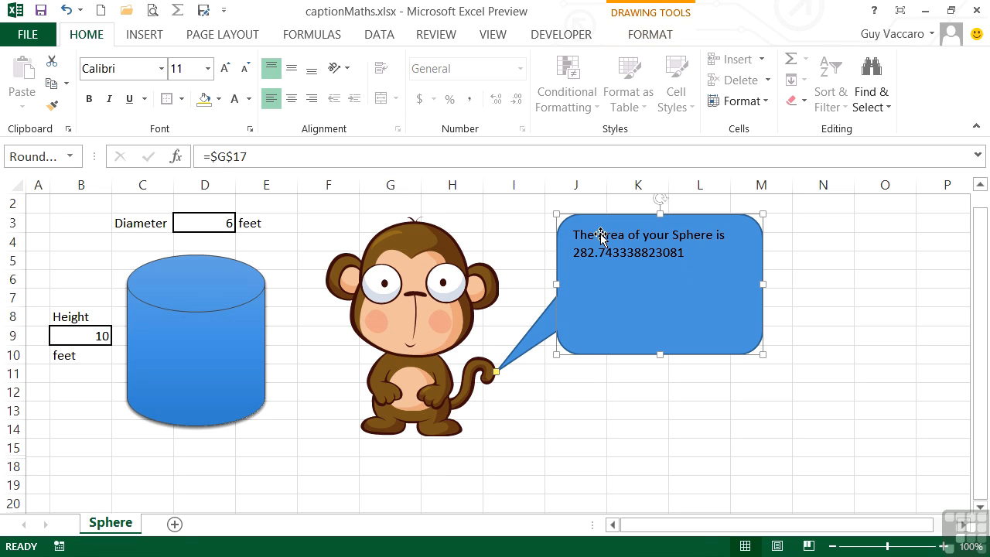
click(225, 68)
click(225, 68)
click(225, 68)
click(291, 98)
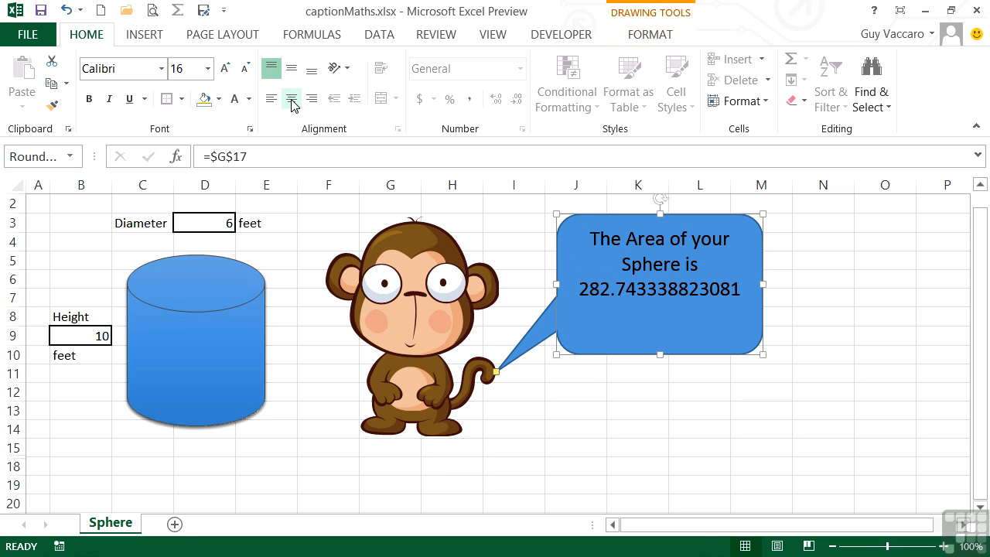
Change the speech bubble's text color to white and increase its font size to 18
click(249, 99)
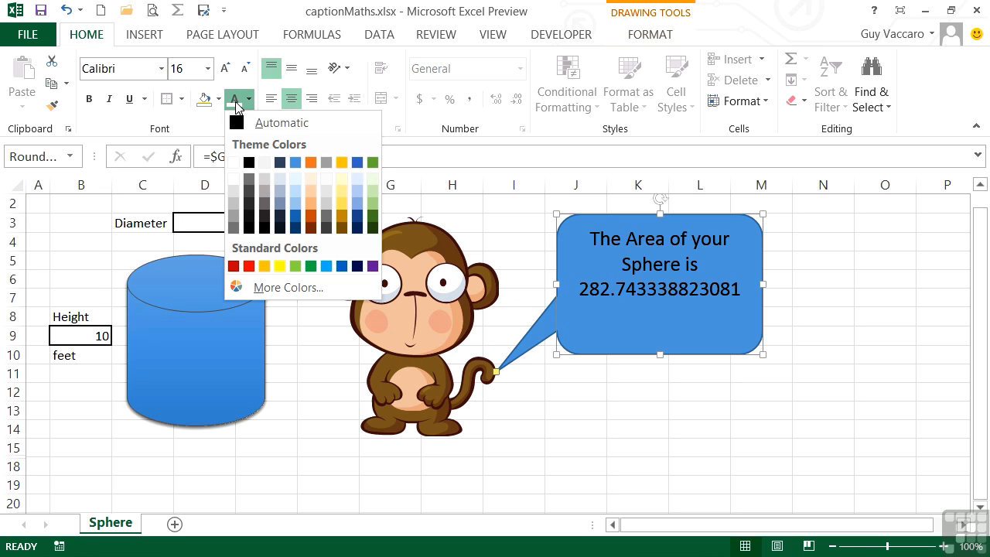
click(234, 162)
click(225, 68)
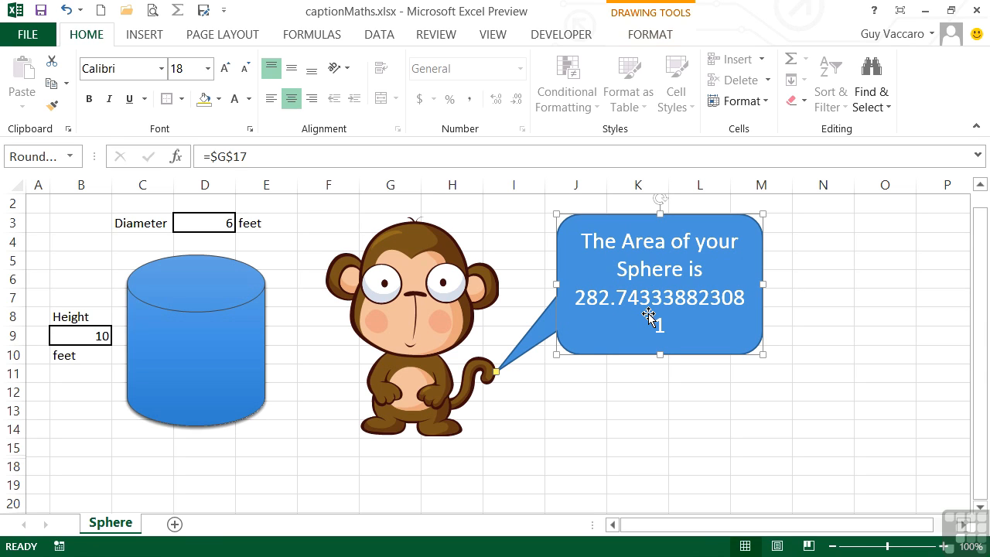
Test the live caption by setting the diameter in D3 to 10 feet and the height in B9 to 20 feet
click(201, 226)
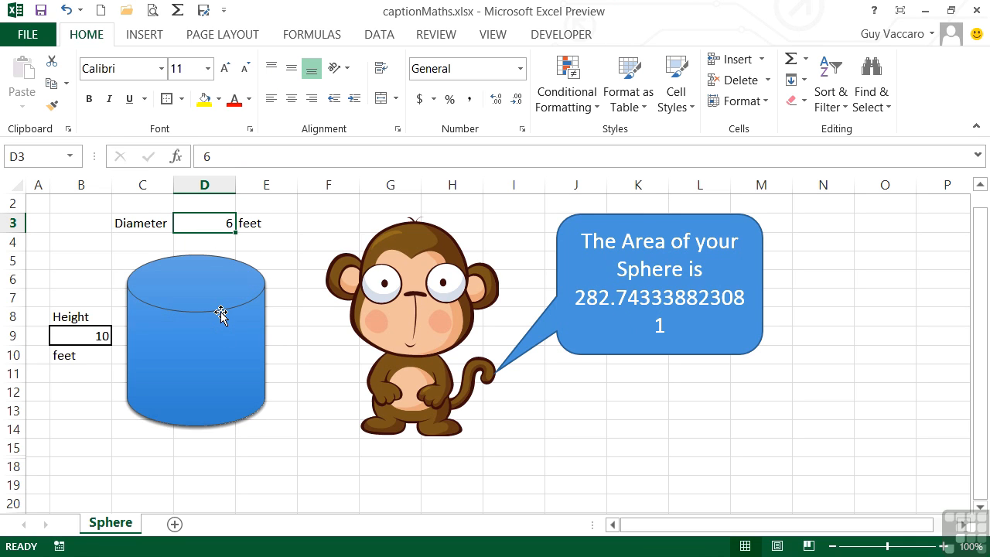
text(10)
key(Return)
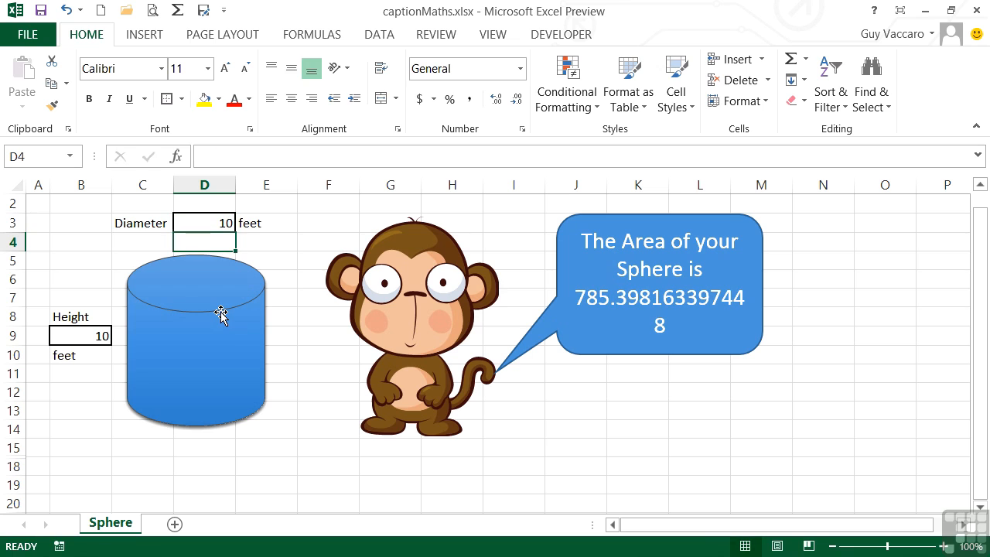
click(84, 336)
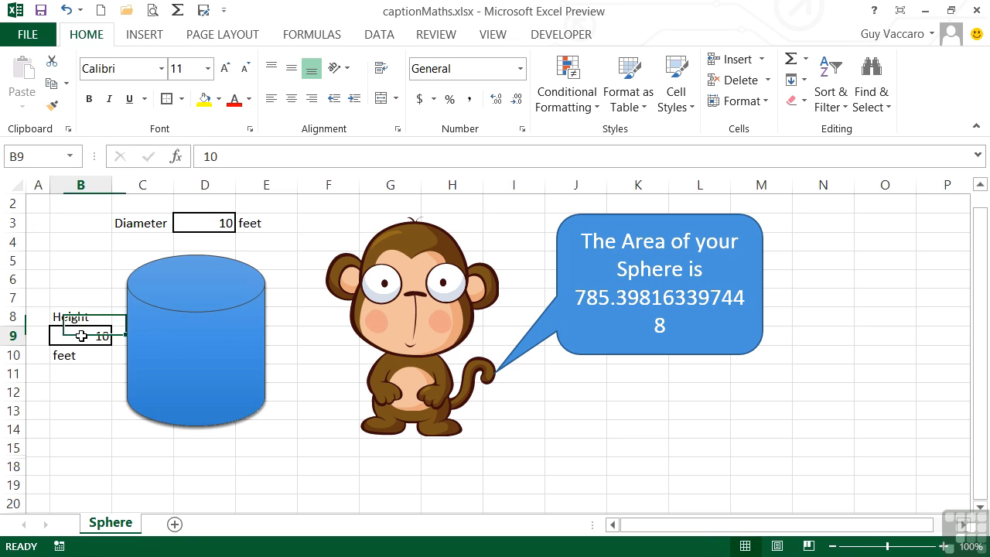
text(20)
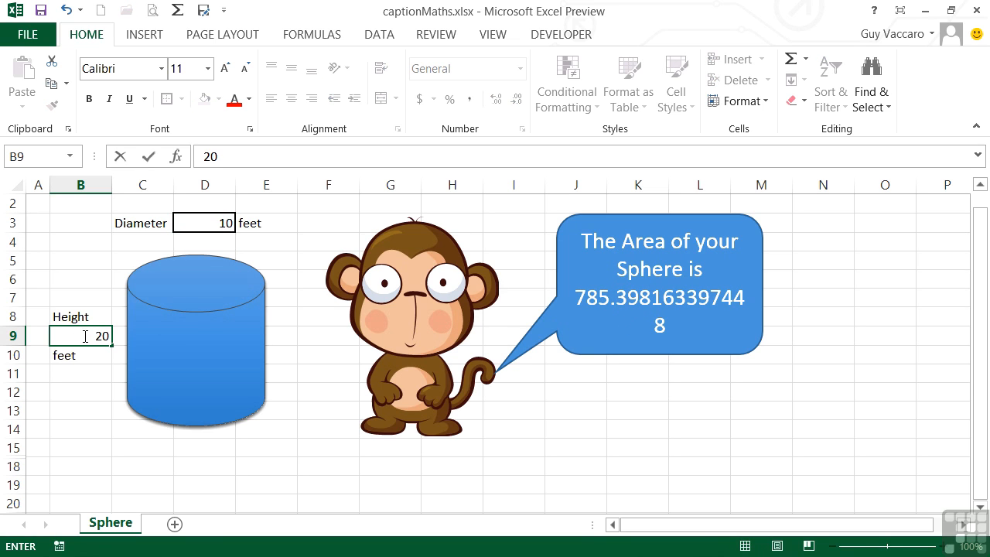
key(Return)
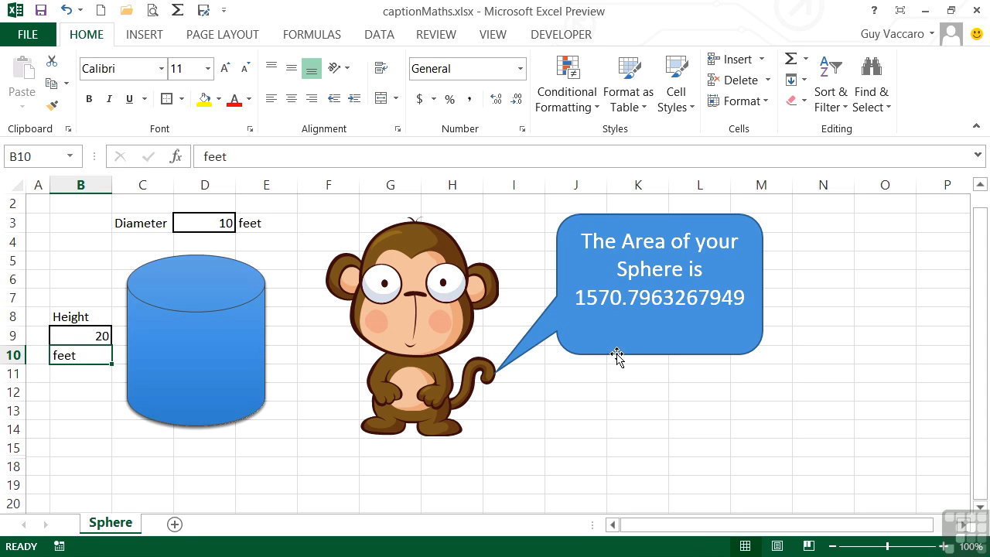